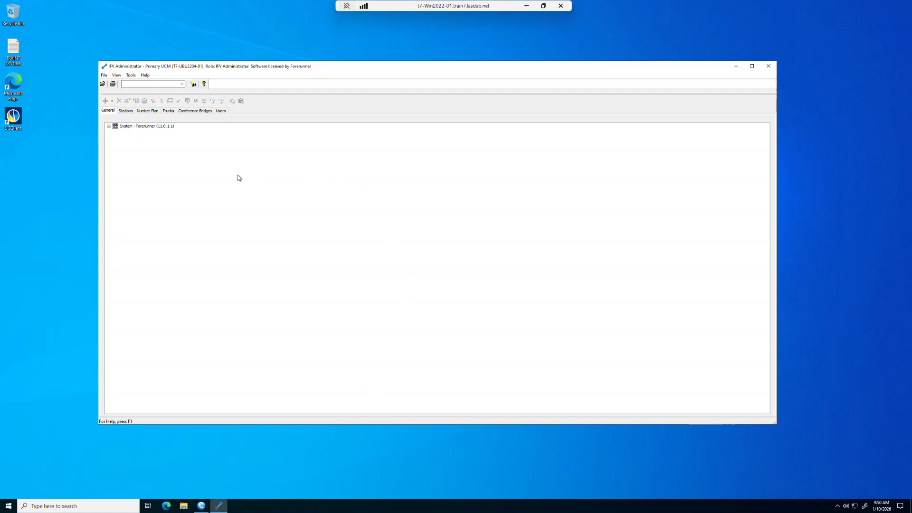
Expand the System – Forerunner (11.0.1.1) tree on the General tab
left_click(109, 126)
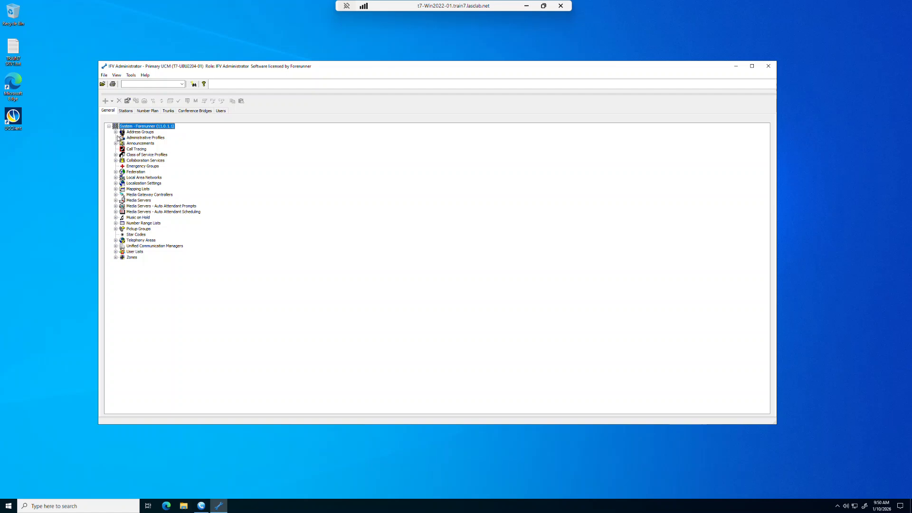
Add a new address group from the Address Groups category's right-click menu
left_click(116, 132)
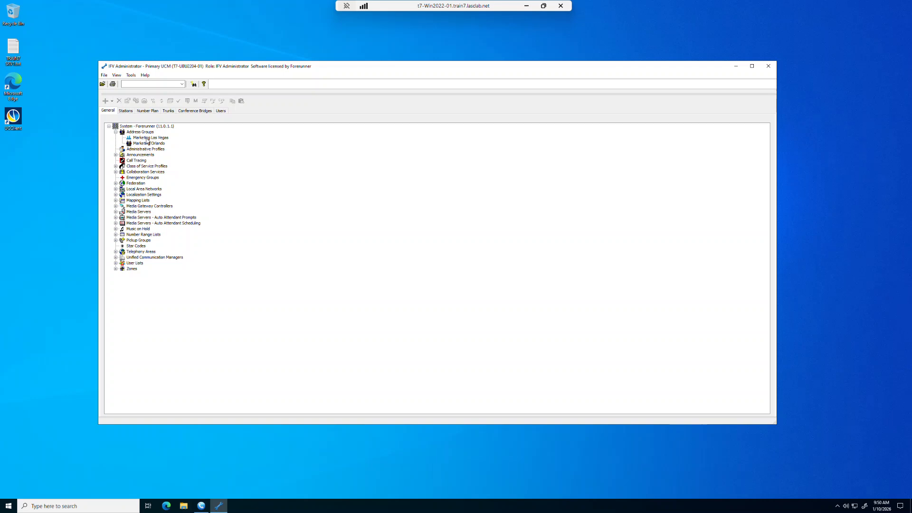
left_click(146, 132)
right_click(147, 135)
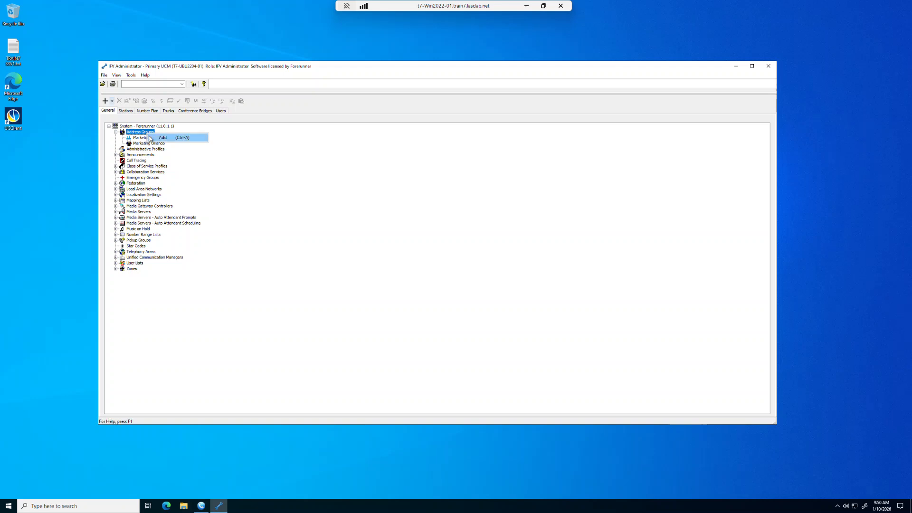
left_click(158, 139)
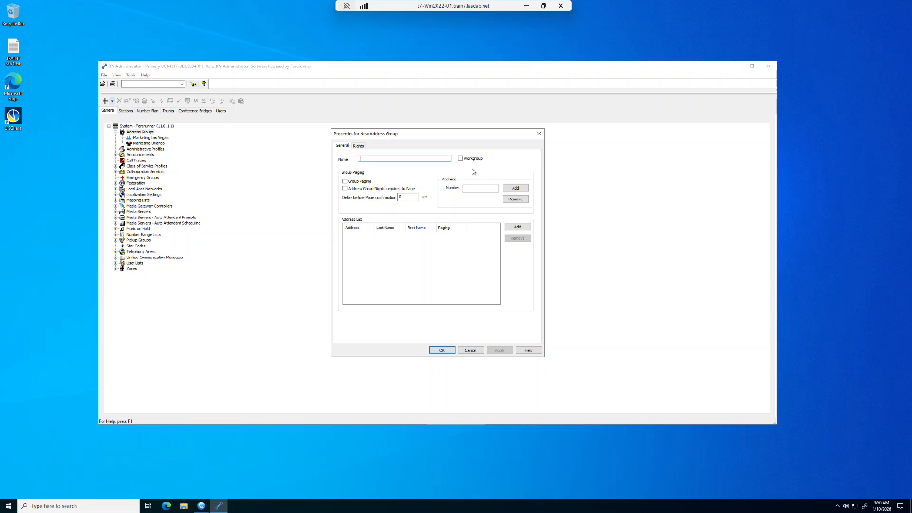
Name the group 'Paging Las Vegas' and enable Group Paging for its addresses
type("Paging Las Vegas")
left_click(345, 183)
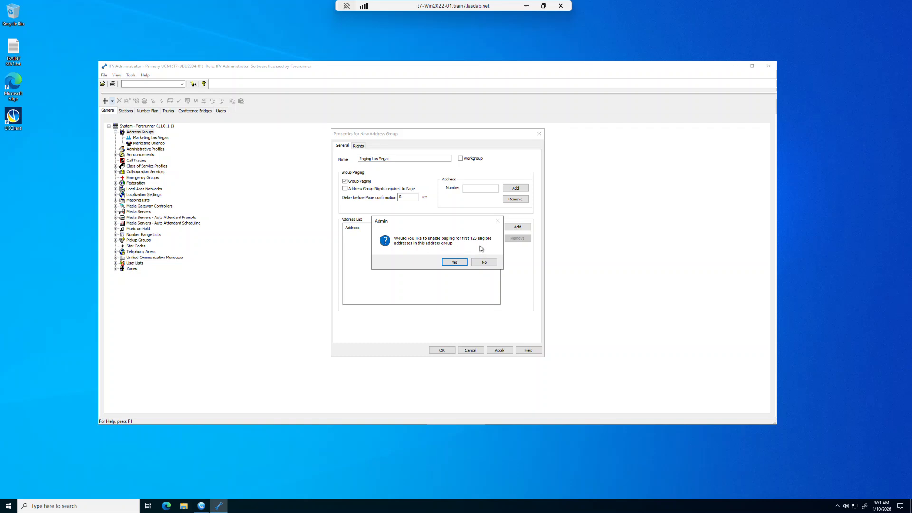
left_click(454, 263)
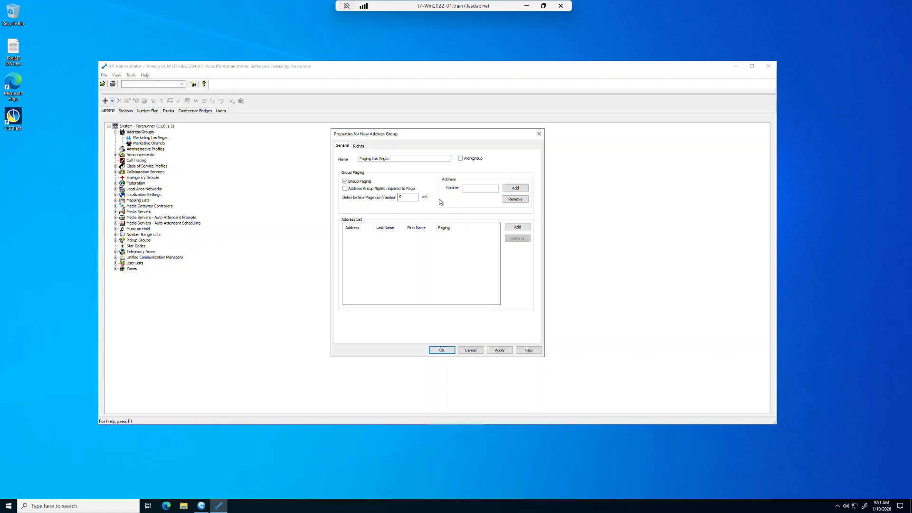
left_click(516, 188)
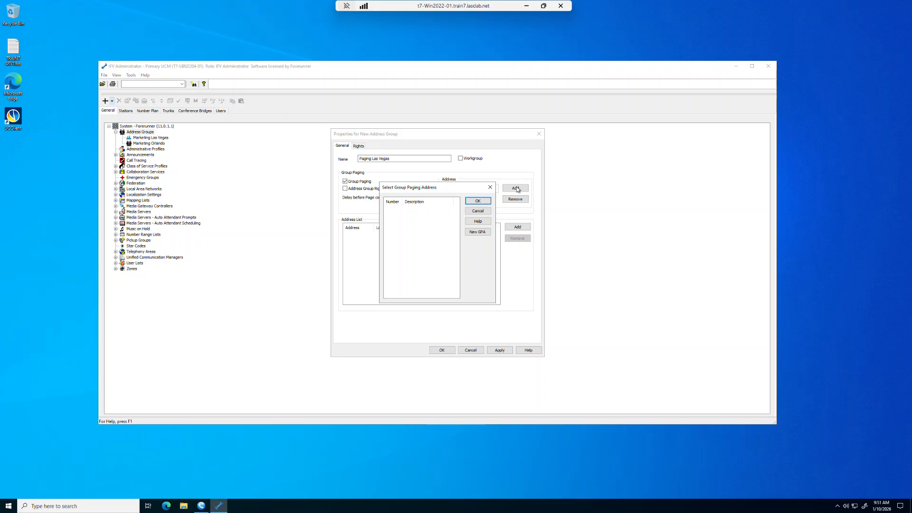
Create paging address 6630 in the Las Vegas zone, described 'Paging Las Vegas', and assign it
left_click(478, 233)
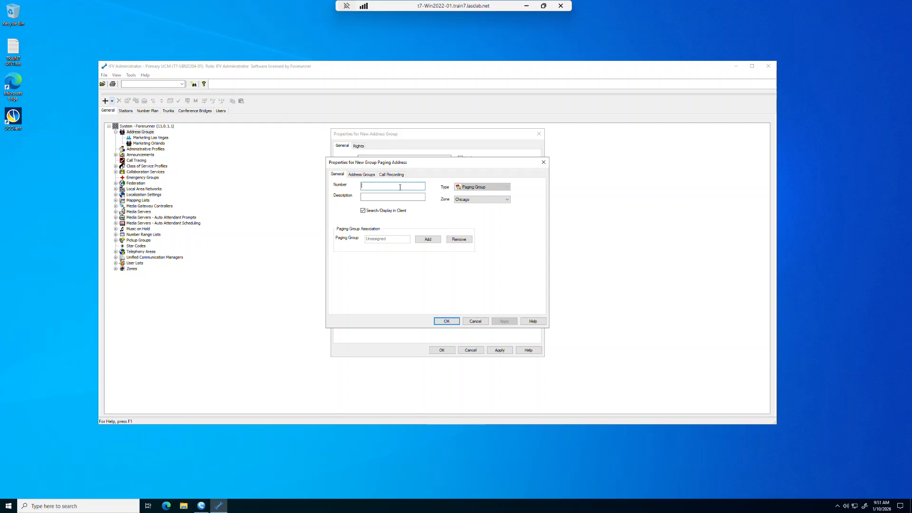
type("6630")
left_click(463, 199)
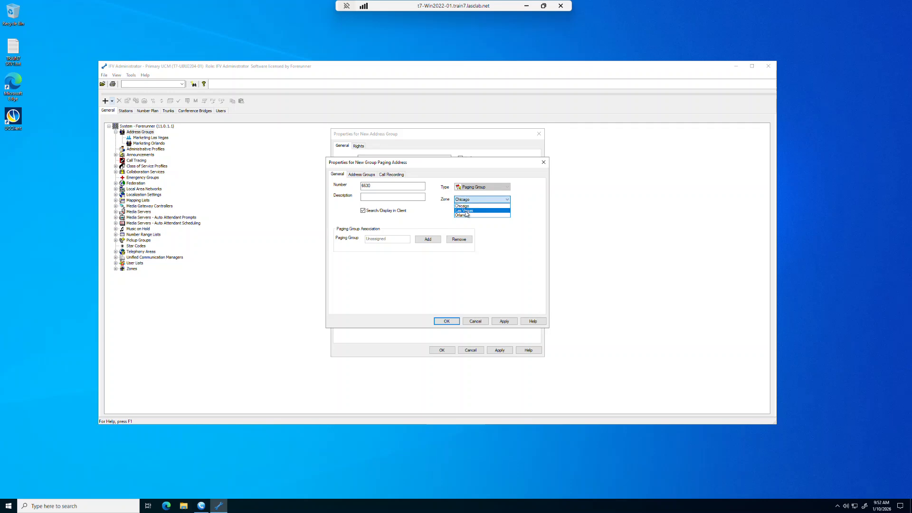
left_click(466, 210)
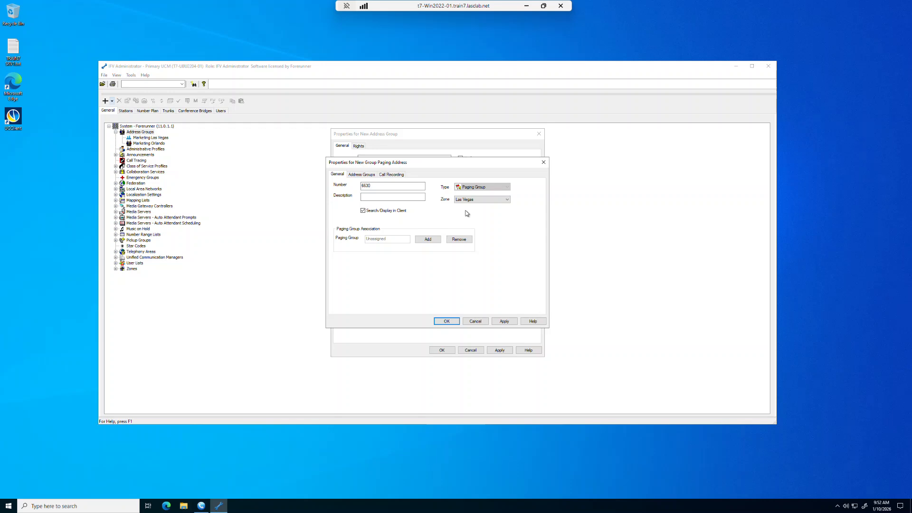
left_click(406, 199)
type("Paging Las Vegas")
left_click(445, 323)
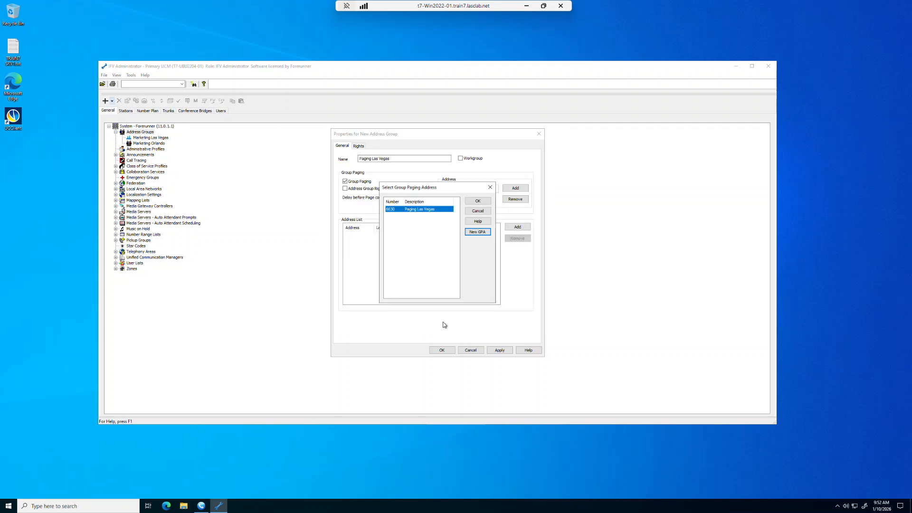
left_click(478, 201)
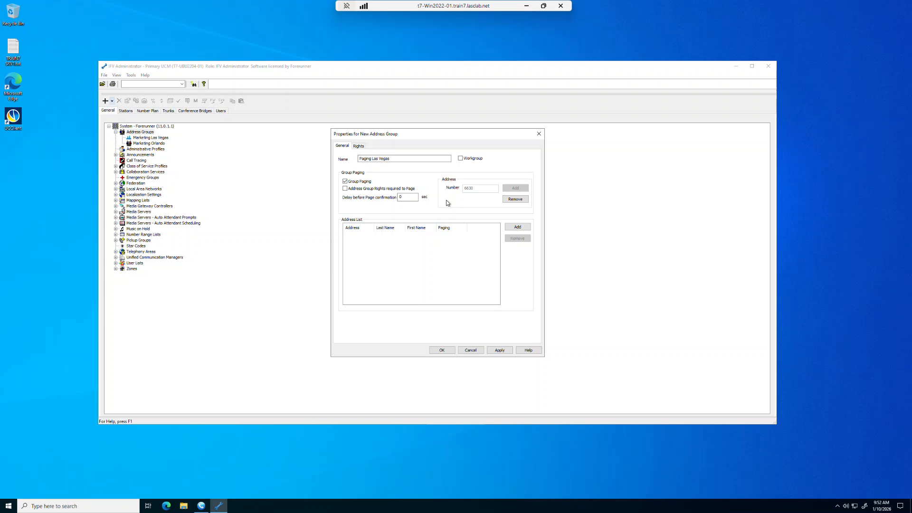
Add stations 3005 and 3008 from range 3001-3009 as members and save the group
left_click(517, 228)
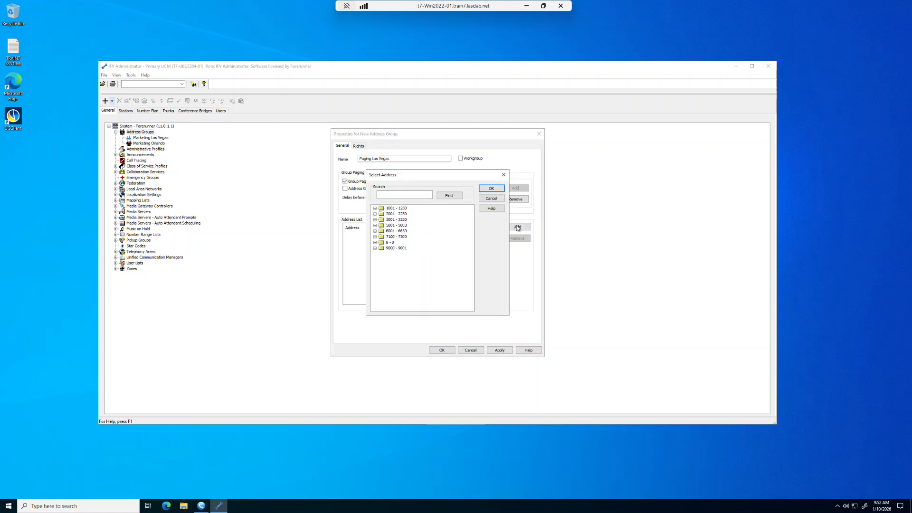
left_click(374, 220)
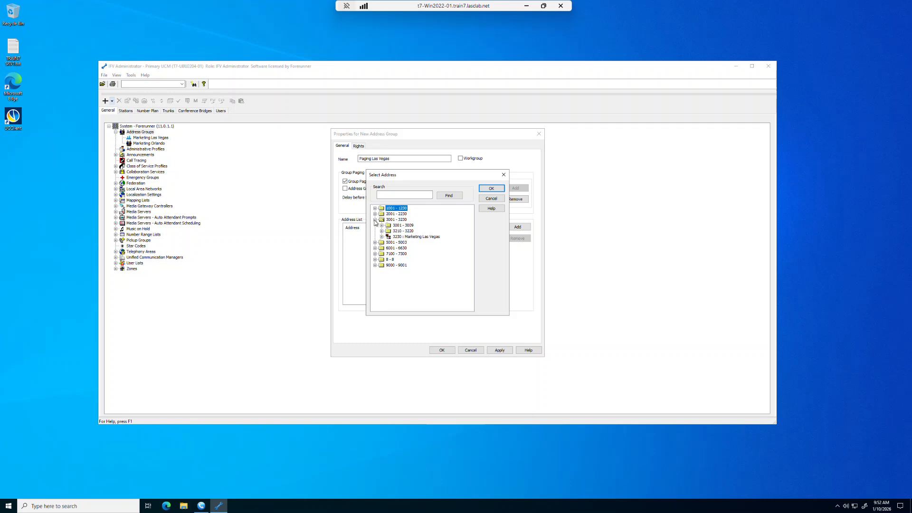
left_click(381, 226)
left_click(419, 243)
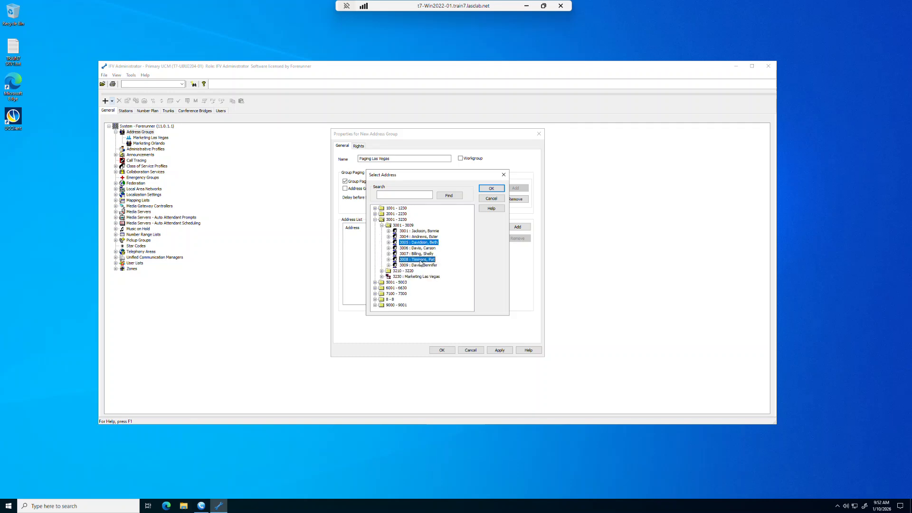
left_click(492, 189)
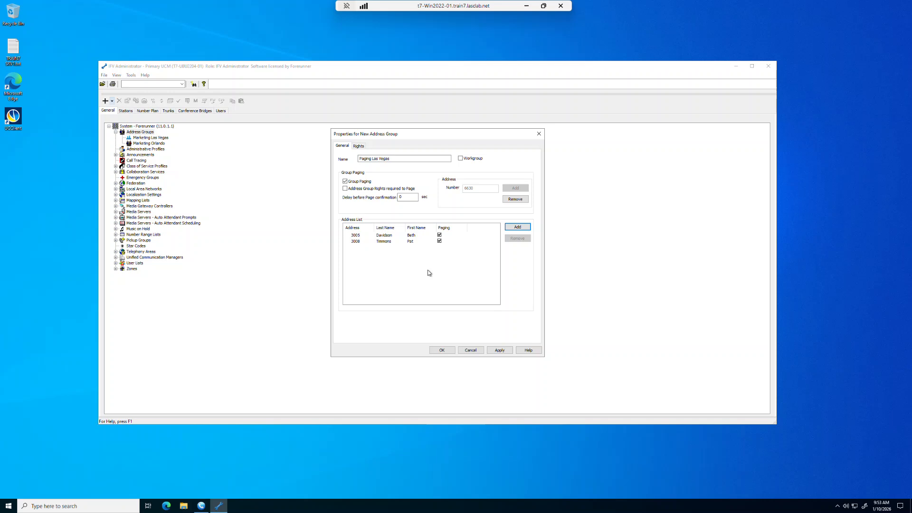
left_click(442, 351)
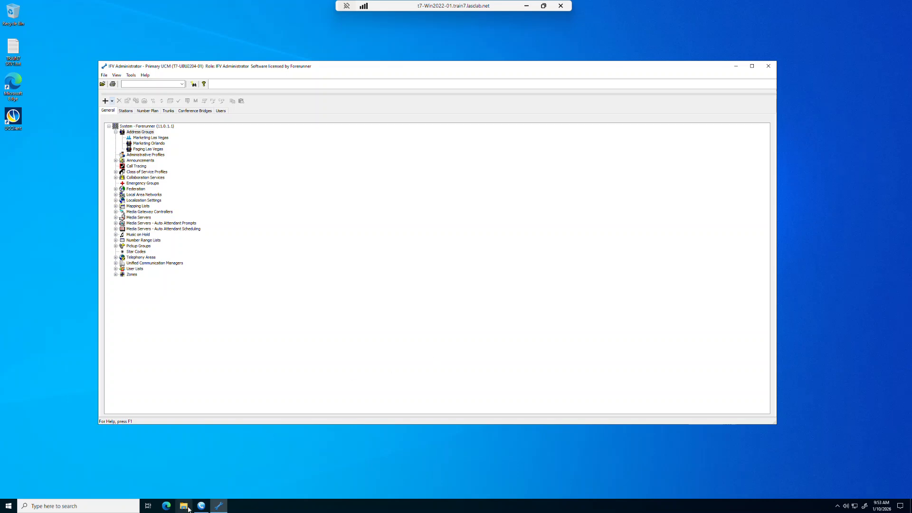
Place a test page to 6630 from MicroSIP, then end the call once connected
left_click(201, 463)
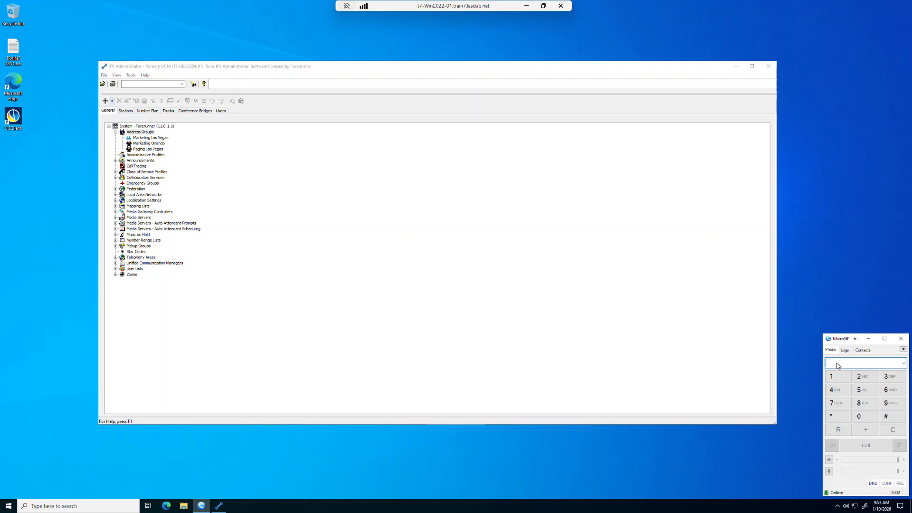
type("6")
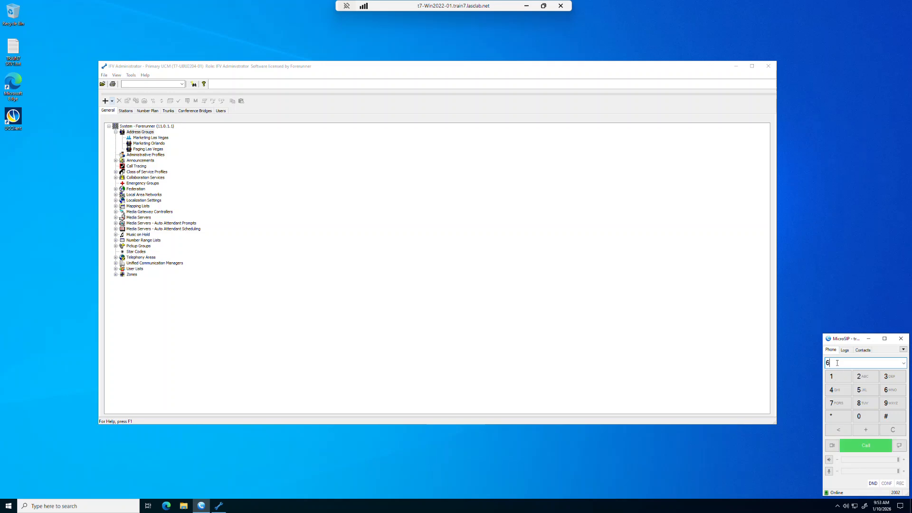
type("630")
left_click(867, 446)
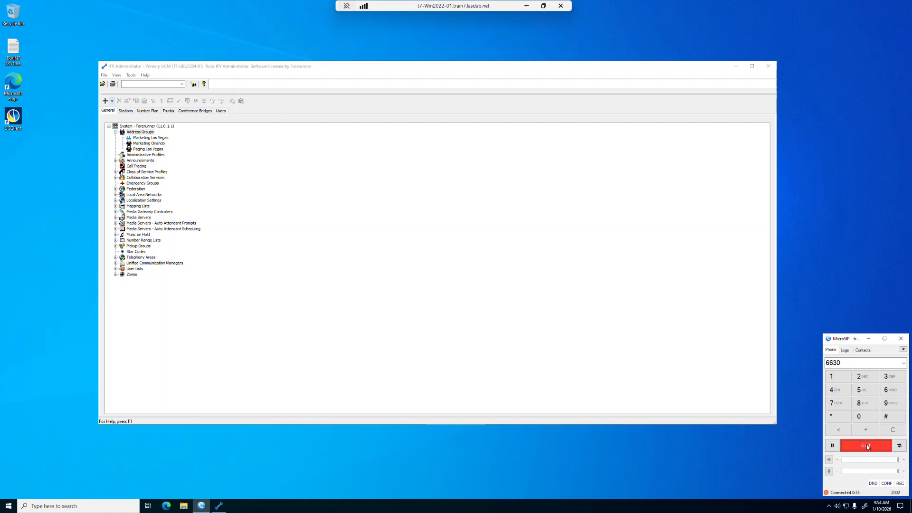
left_click(867, 445)
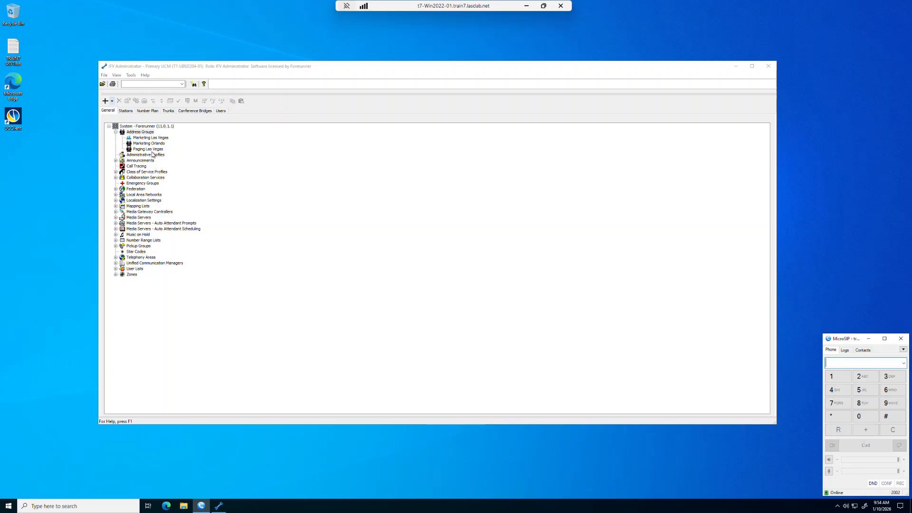
Make Paging Las Vegas require address group rights to page, and apply
double_click(146, 150)
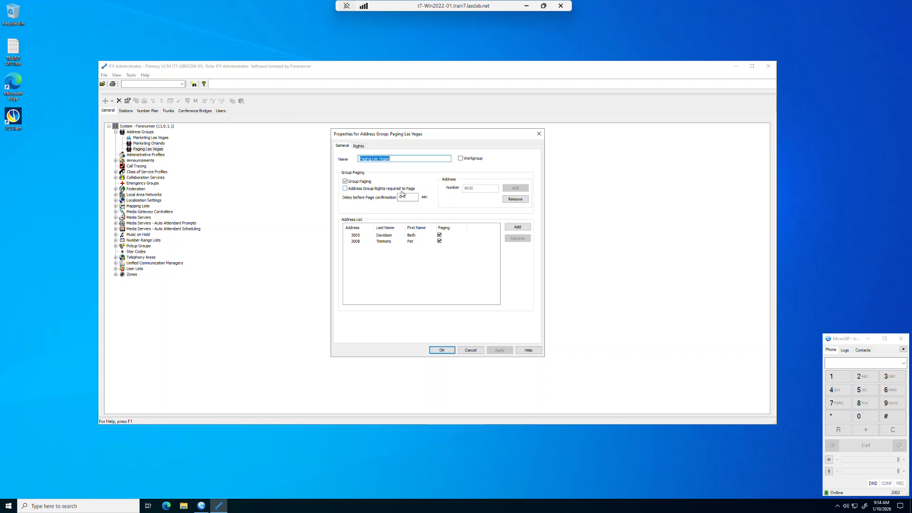
left_click(345, 190)
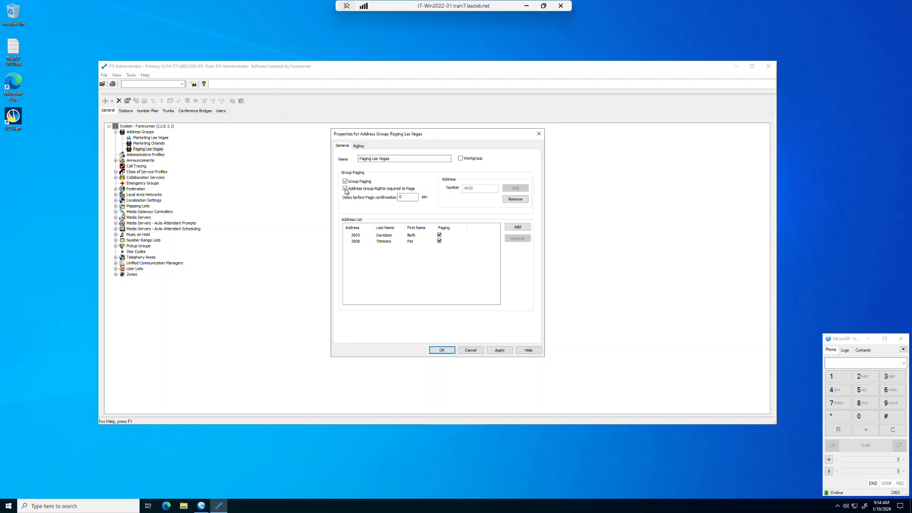
left_click(498, 350)
Grant a user Monitor Only access to Paging Las Vegas and open that user's properties
left_click(359, 147)
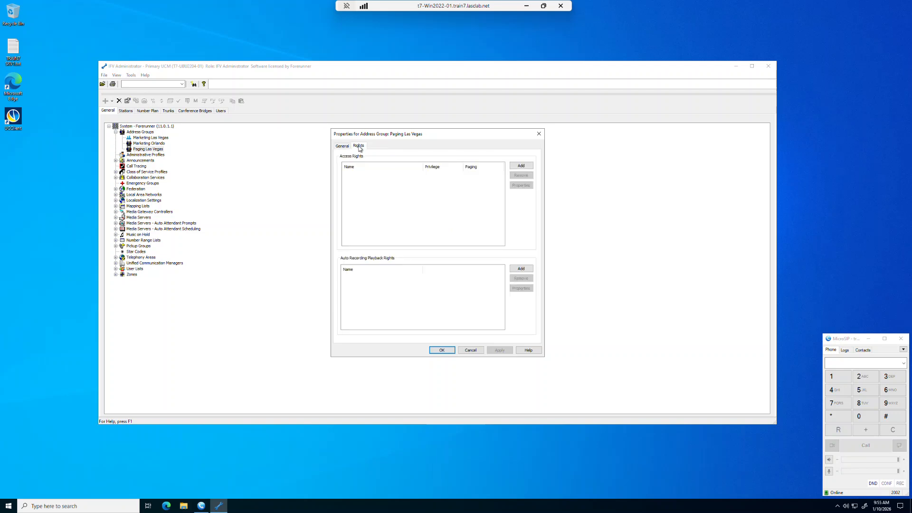
left_click(521, 166)
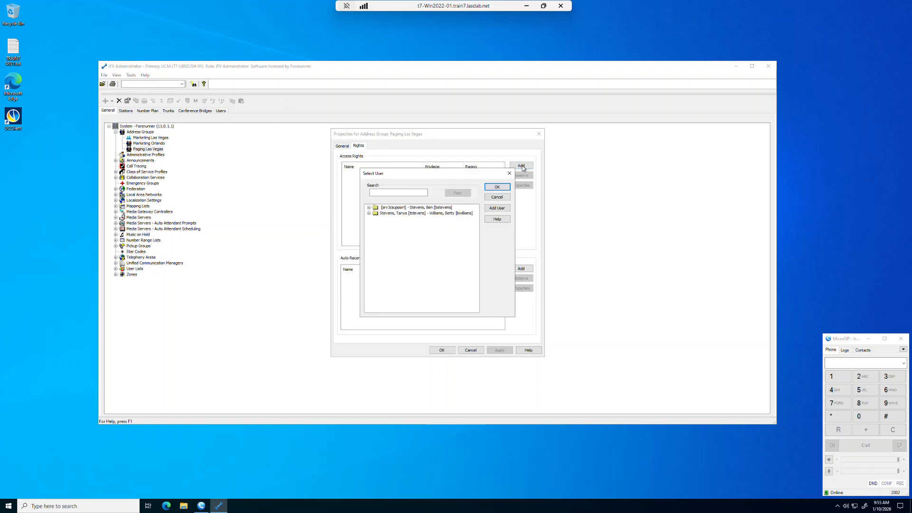
left_click(369, 208)
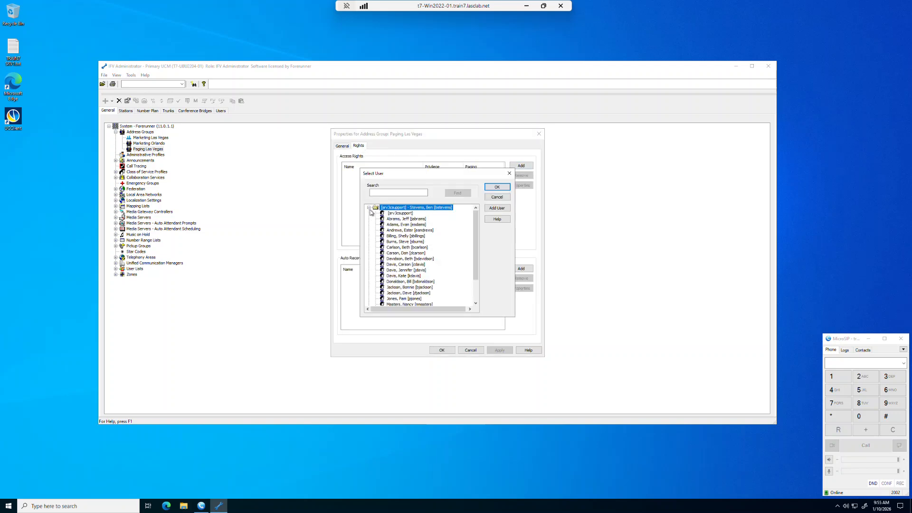
left_click(397, 220)
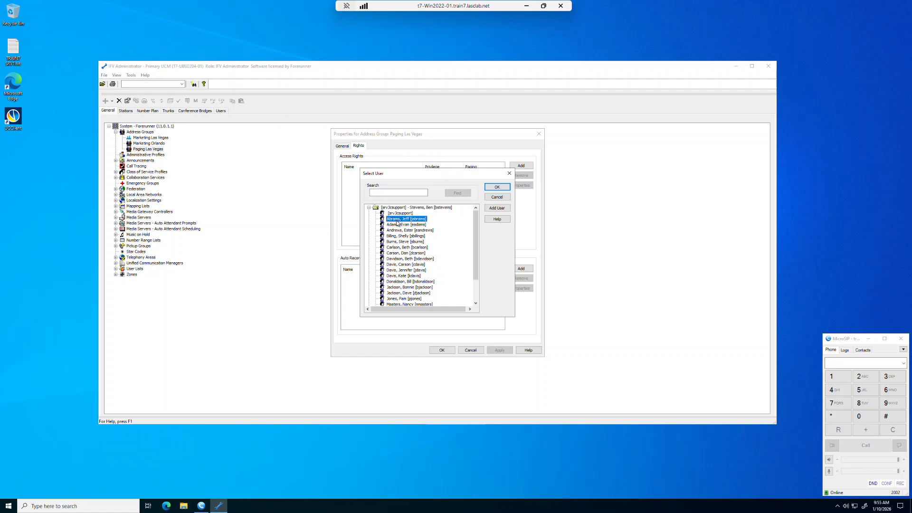
left_click(495, 188)
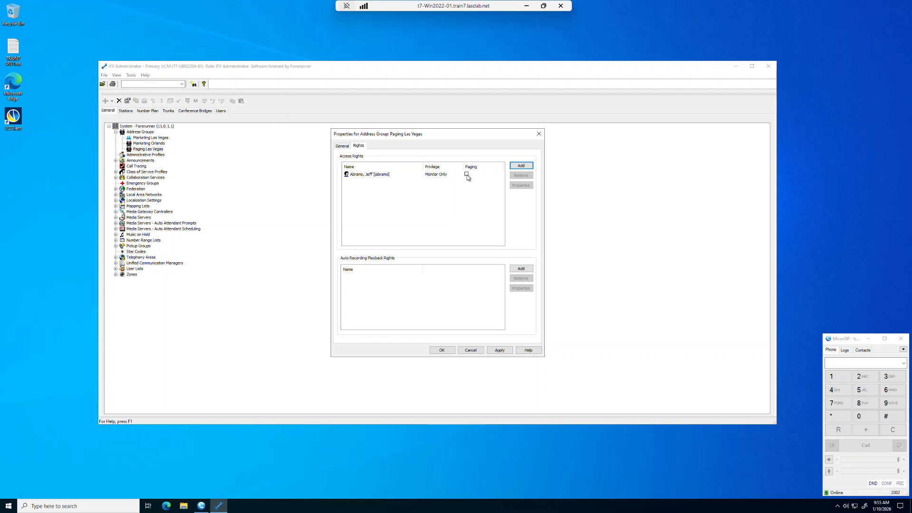
left_click(384, 177)
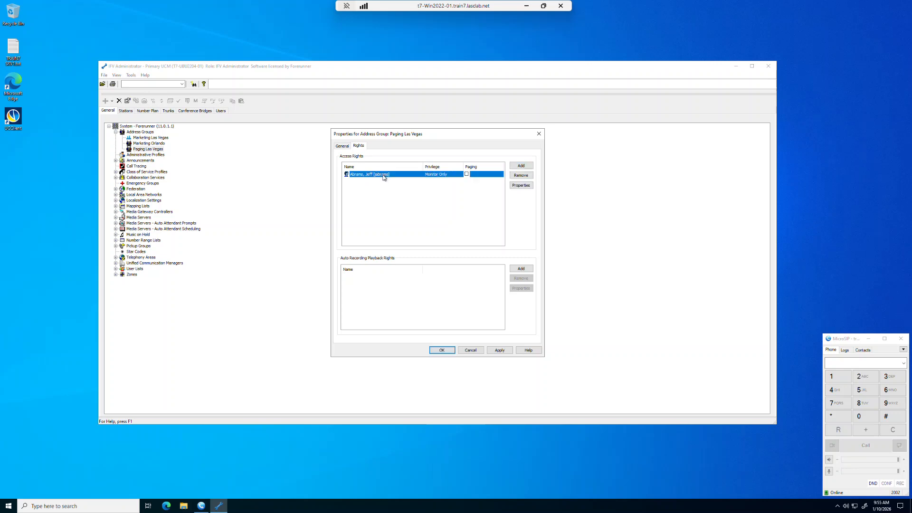
left_click(522, 185)
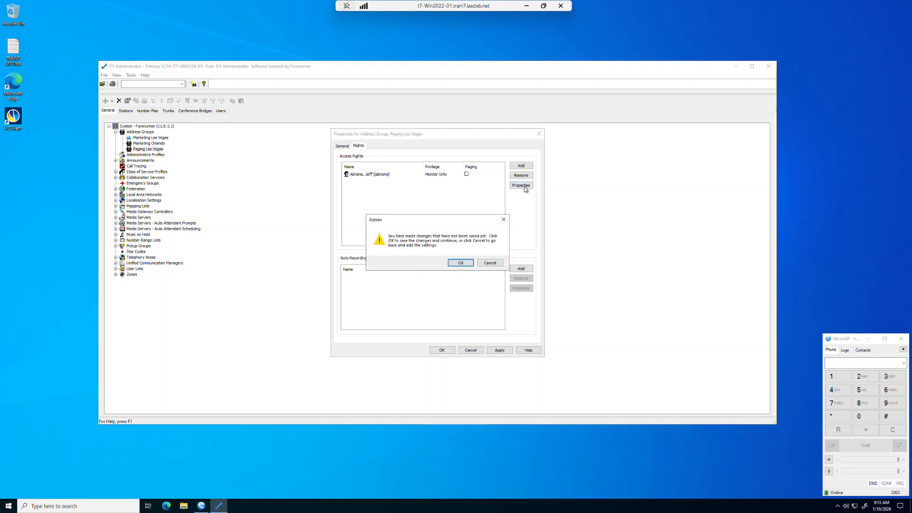
Allow the user Paging on the Paging Las Vegas address group and save both dialogs
left_click(461, 262)
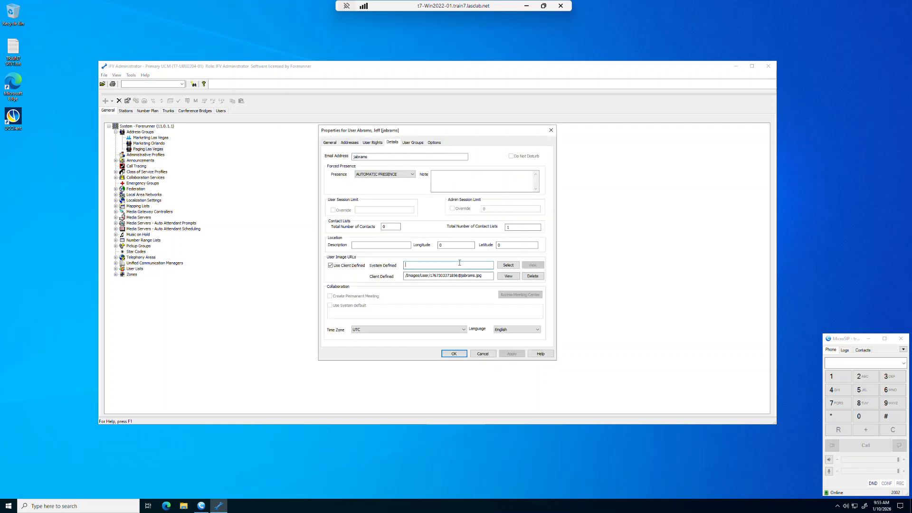
left_click(376, 143)
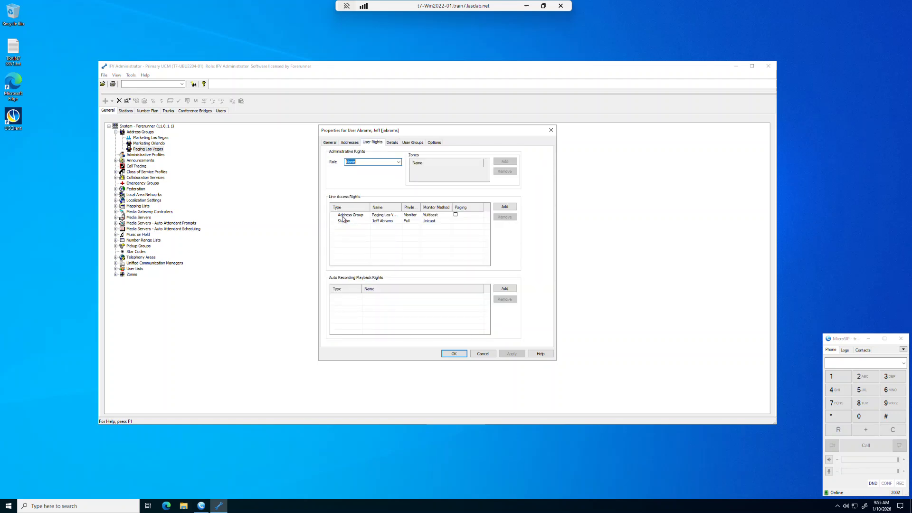
left_click(456, 215)
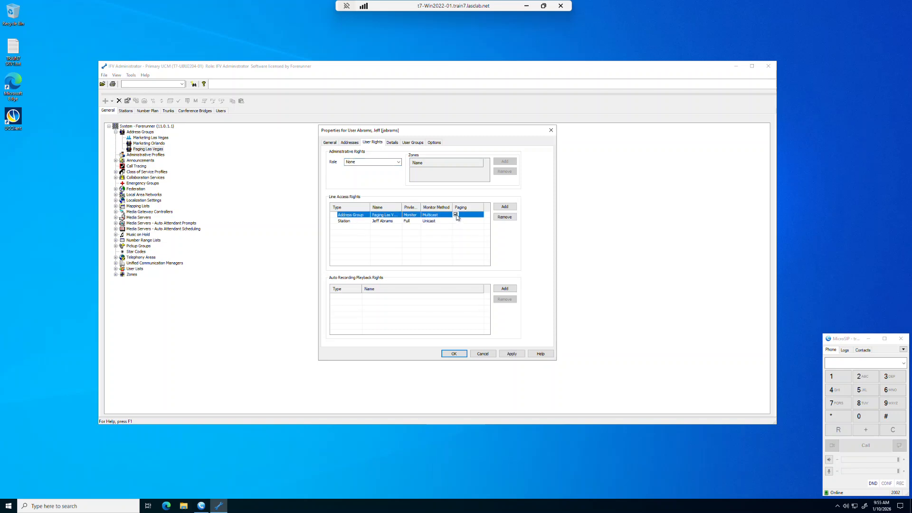
left_click(512, 354)
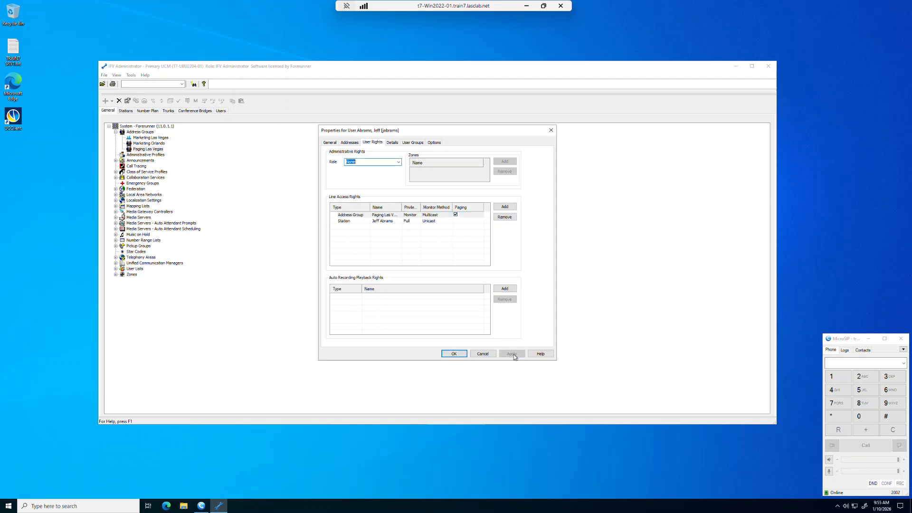
left_click(454, 354)
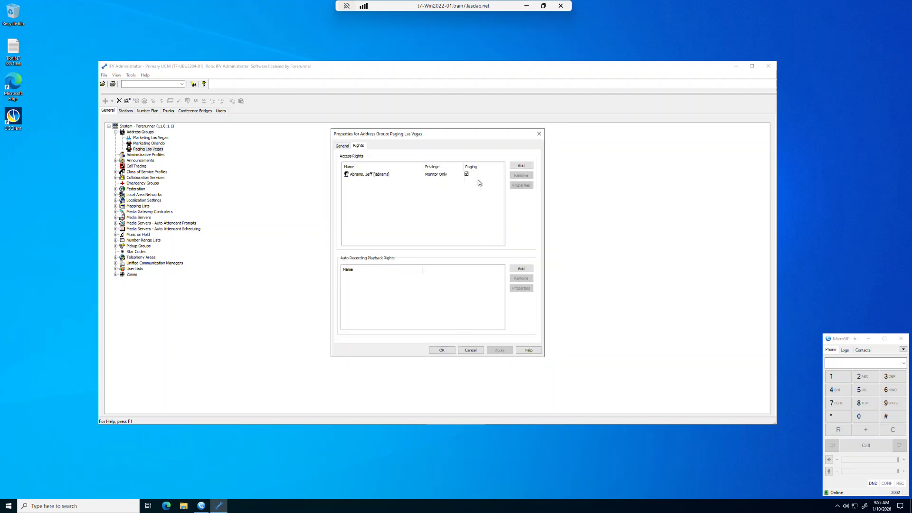
left_click(444, 351)
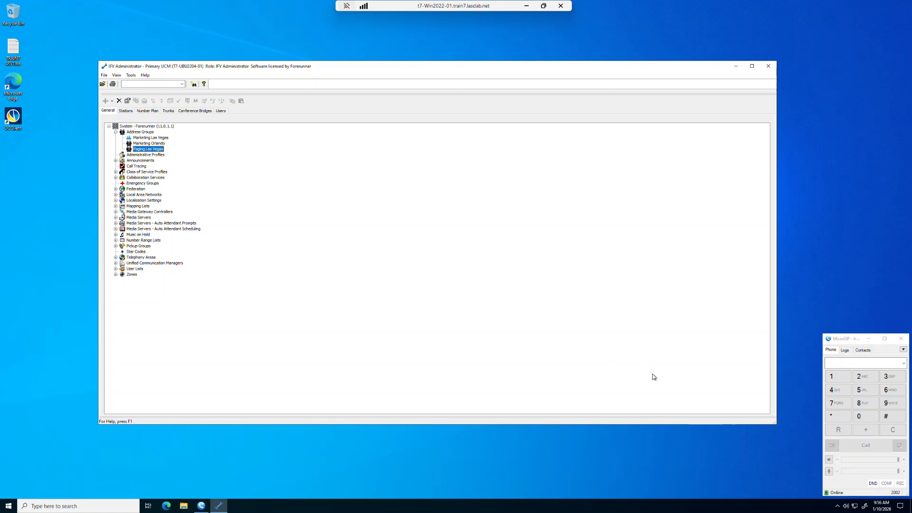
left_click(850, 364)
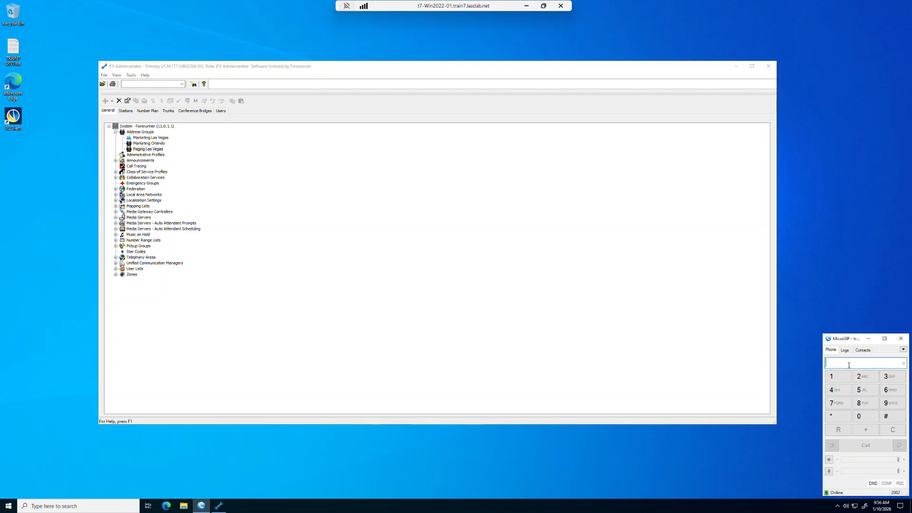
Page 6630 from MicroSIP and enter station number 2002 followed by #
type("6630")
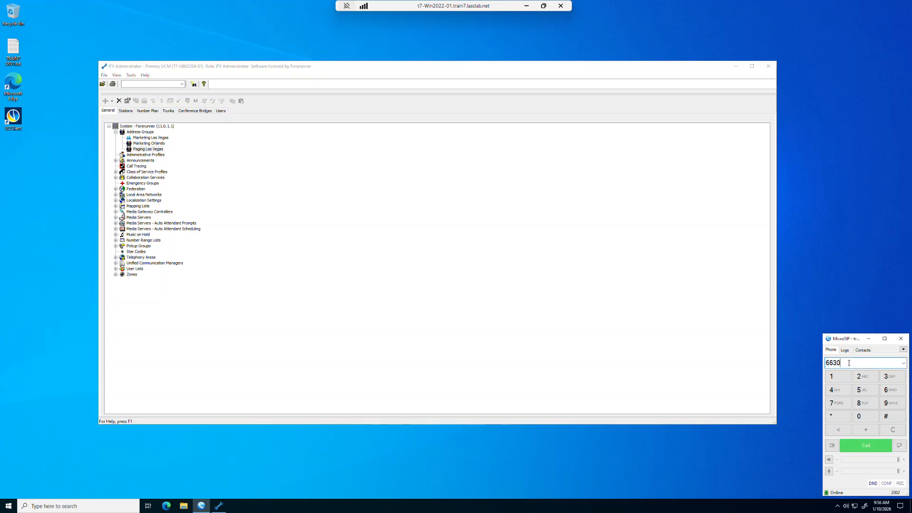
left_click(854, 444)
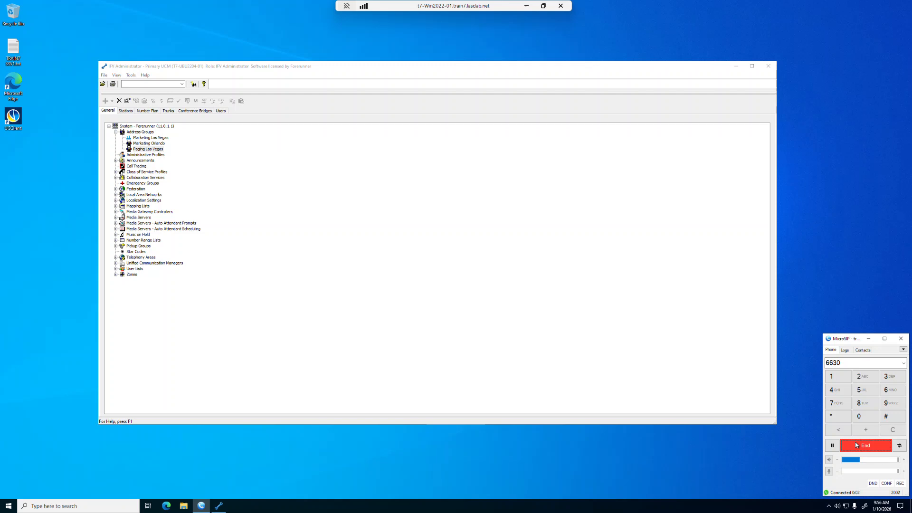
left_click(864, 377)
type("002")
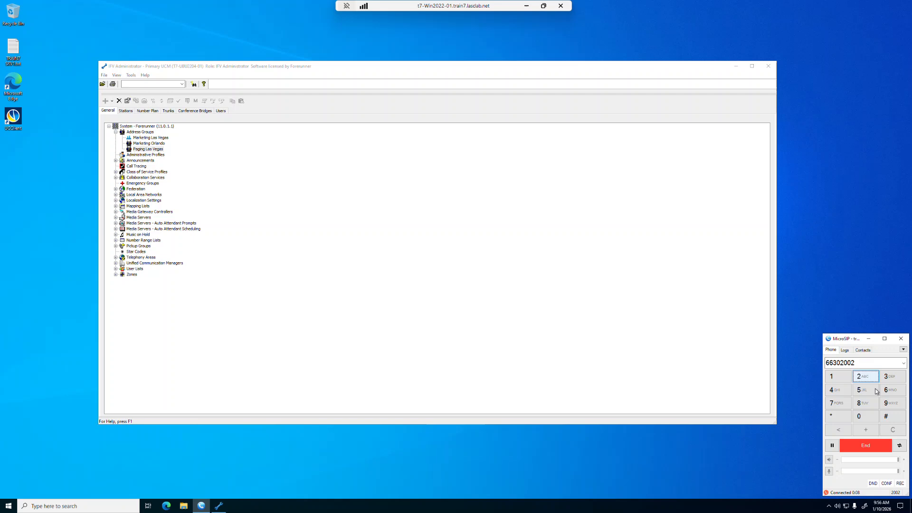
left_click(893, 418)
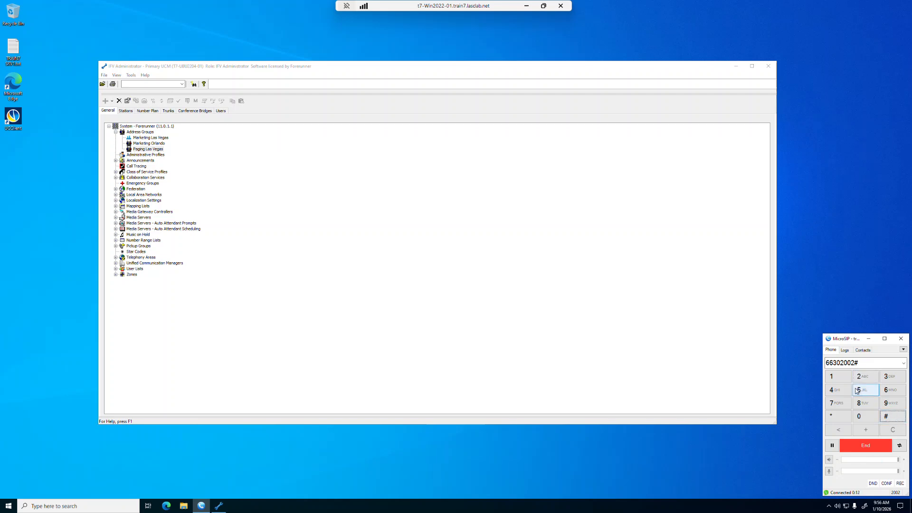
Enter the station's passcode followed by #, then end the page call
left_click(842, 378)
left_click(862, 377)
left_click(889, 378)
left_click(841, 391)
left_click(863, 391)
left_click(889, 391)
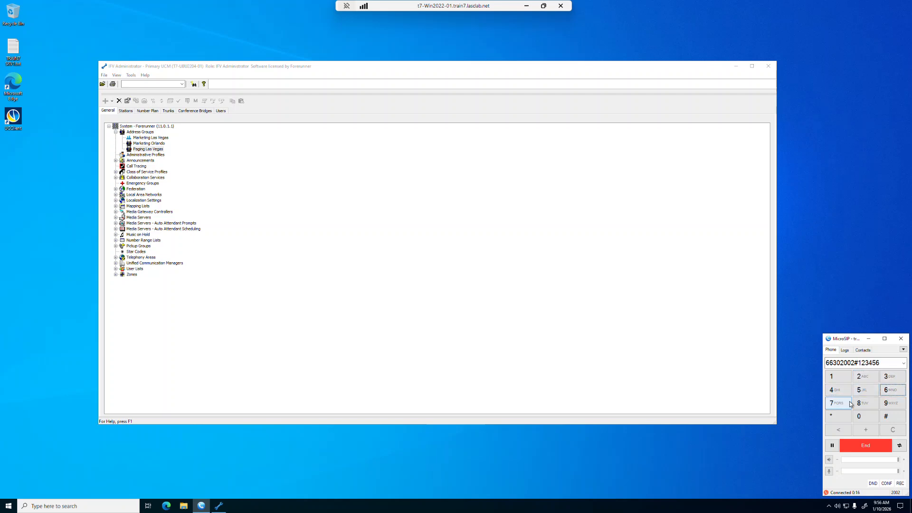
left_click(843, 406)
left_click(862, 404)
left_click(890, 418)
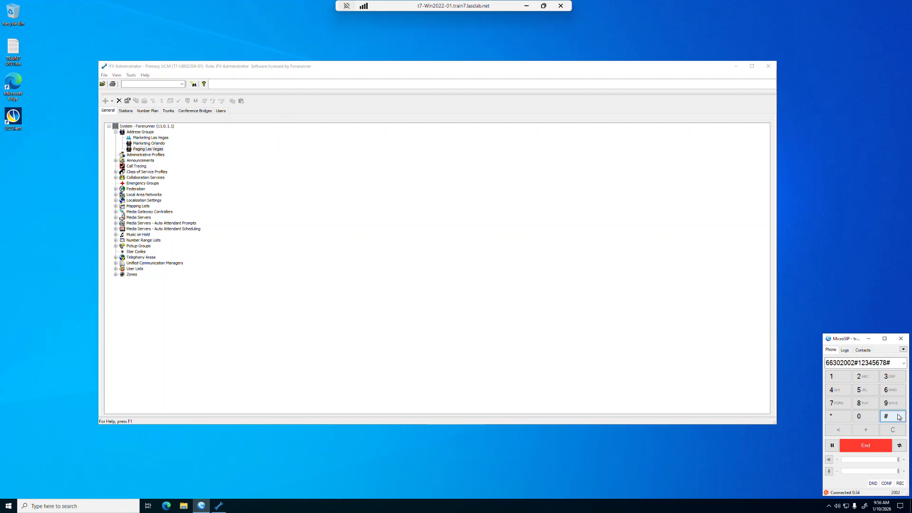
left_click(867, 447)
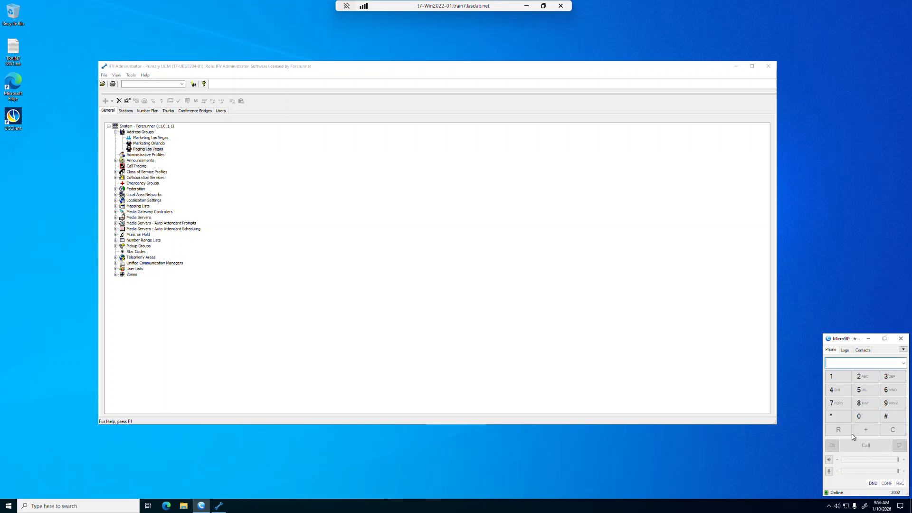
left_click(221, 111)
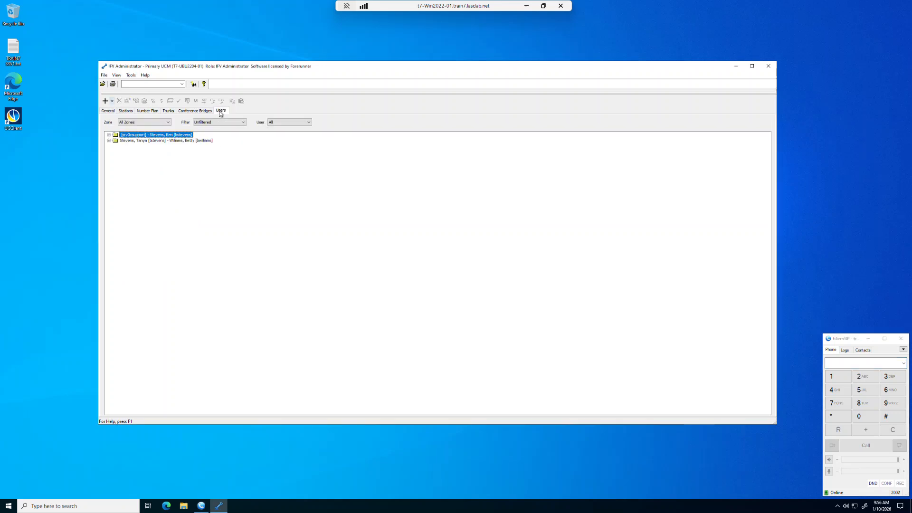
Open the paging user's properties and check its address, extension 2002
left_click(109, 135)
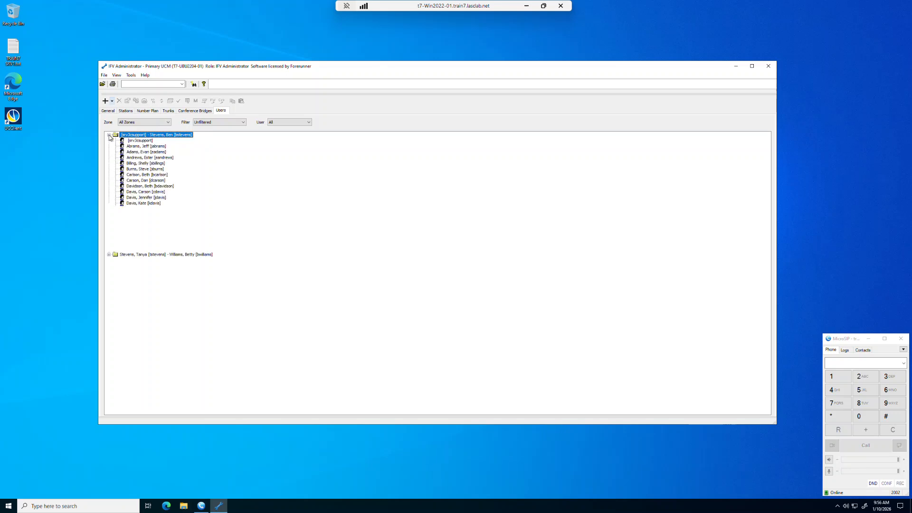
double_click(137, 147)
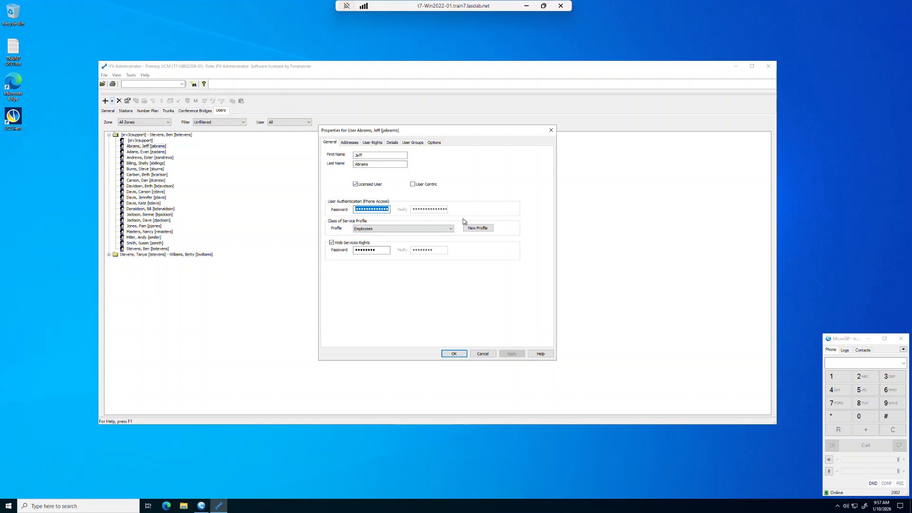
left_click(355, 142)
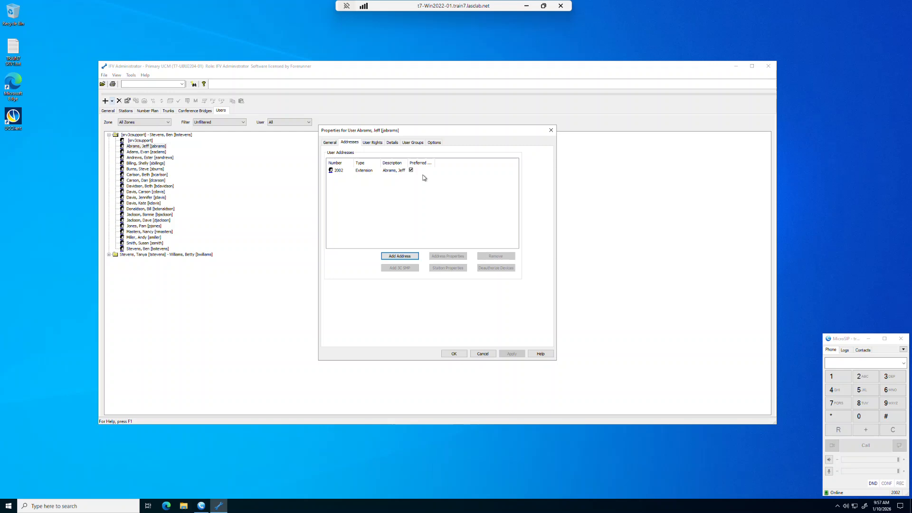
Make the paging user User Centric, accept the forwarding warning, and save
left_click(331, 143)
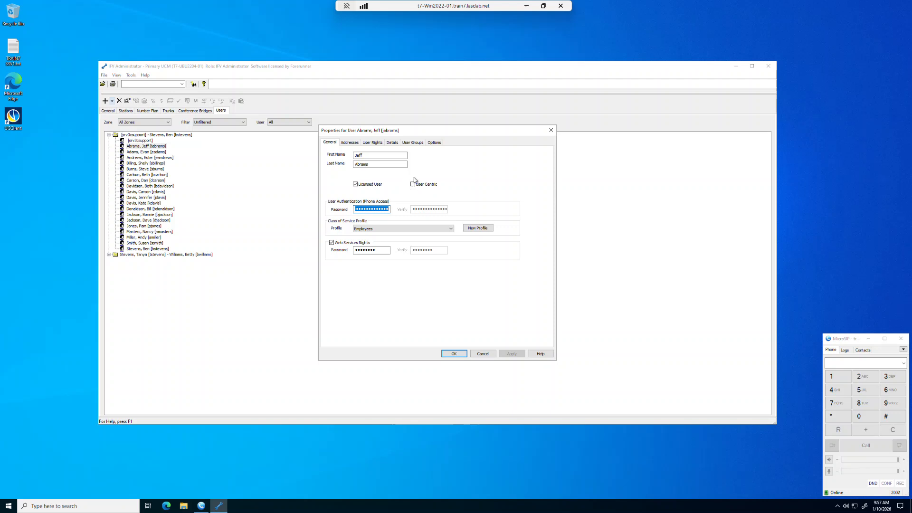
left_click(412, 185)
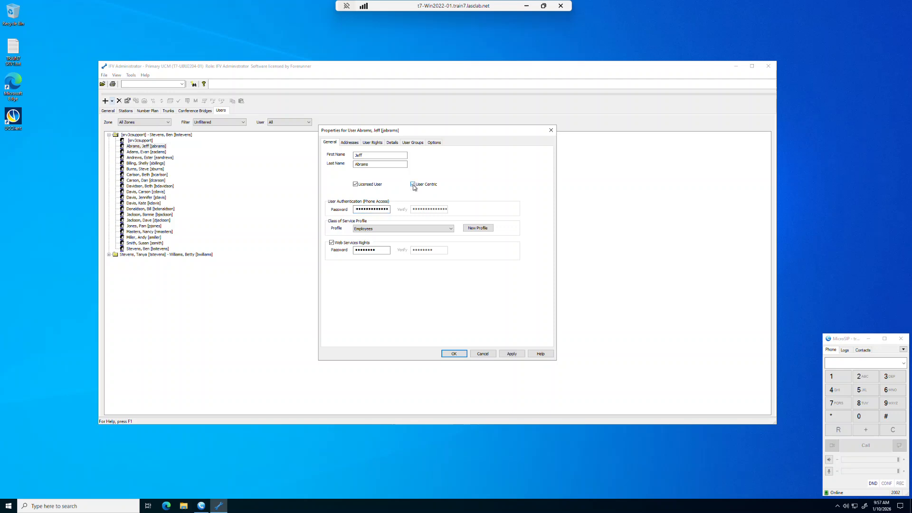
left_click(513, 353)
left_click(462, 266)
left_click(455, 355)
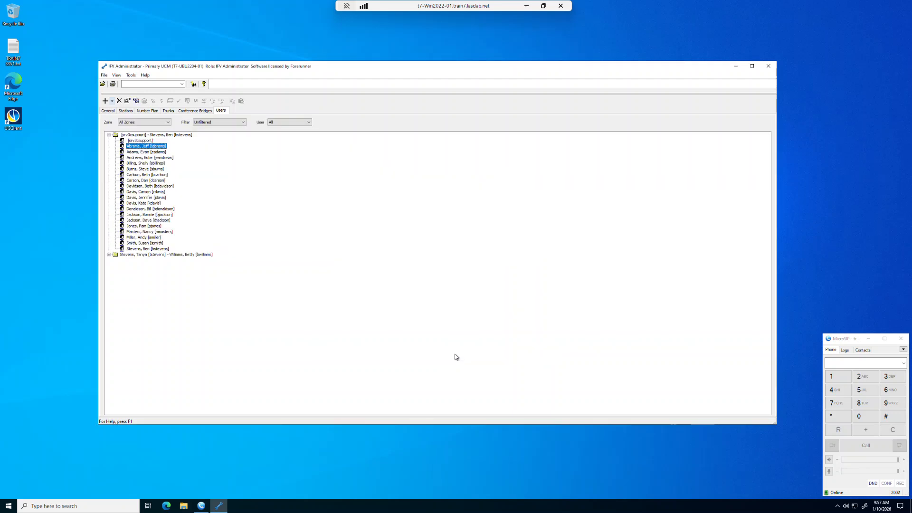
Call the paging number 6630 again from MicroSIP
left_click(888, 364)
type("6630")
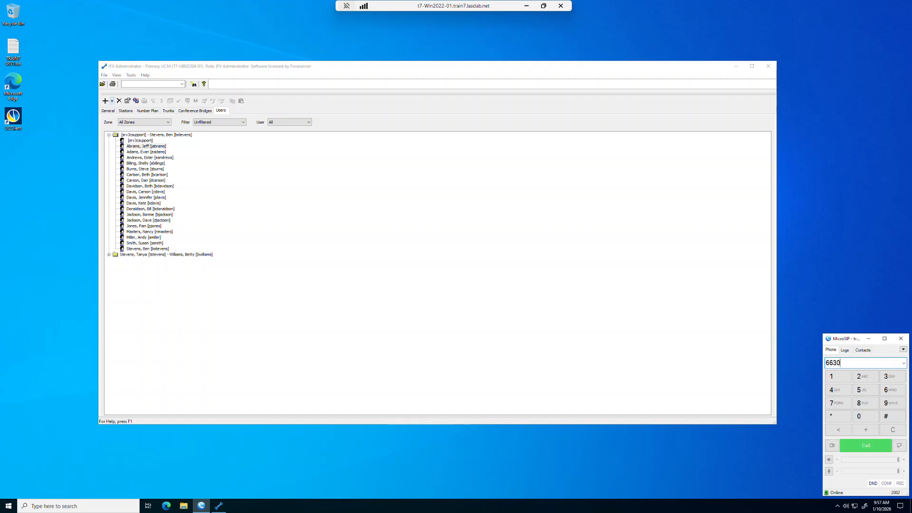
left_click(863, 445)
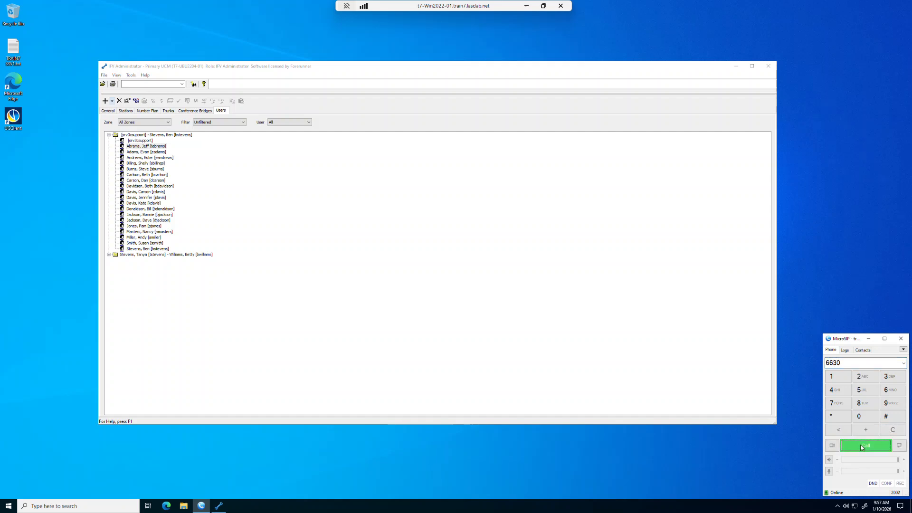